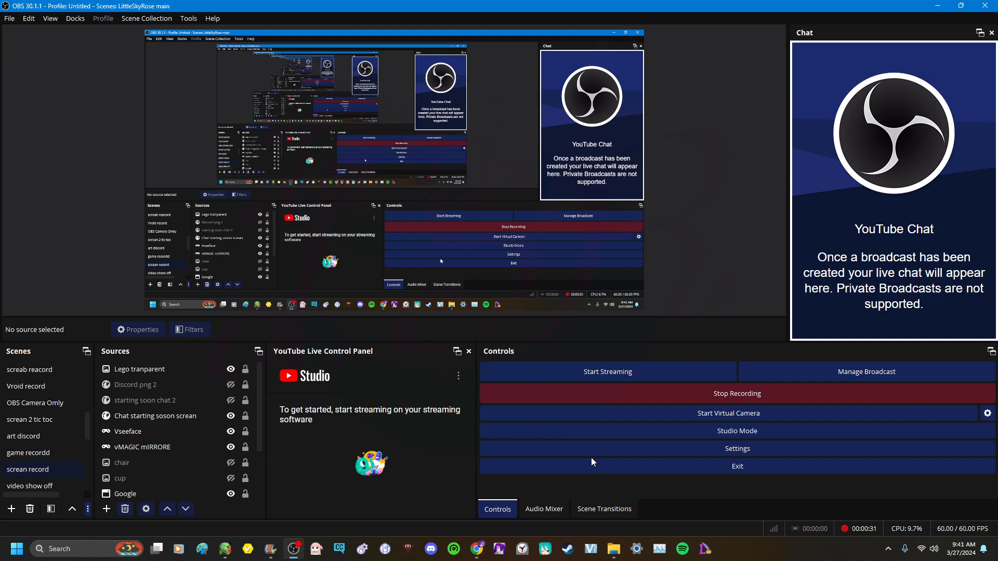
Show OBS Studio's Output settings on the Recording page and check the video bitrate
click(746, 450)
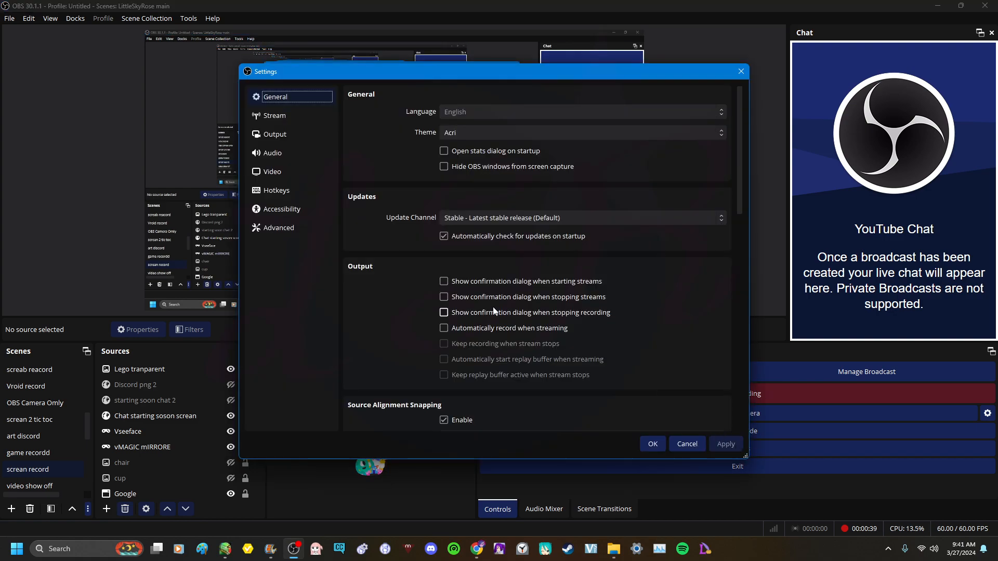
click(300, 135)
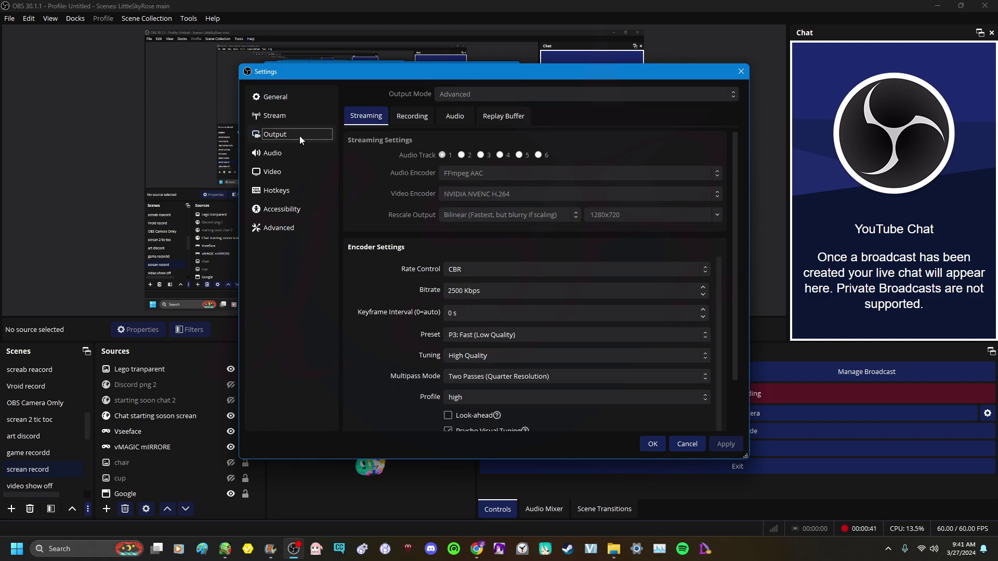
click(412, 116)
drag(735, 220, 734, 231)
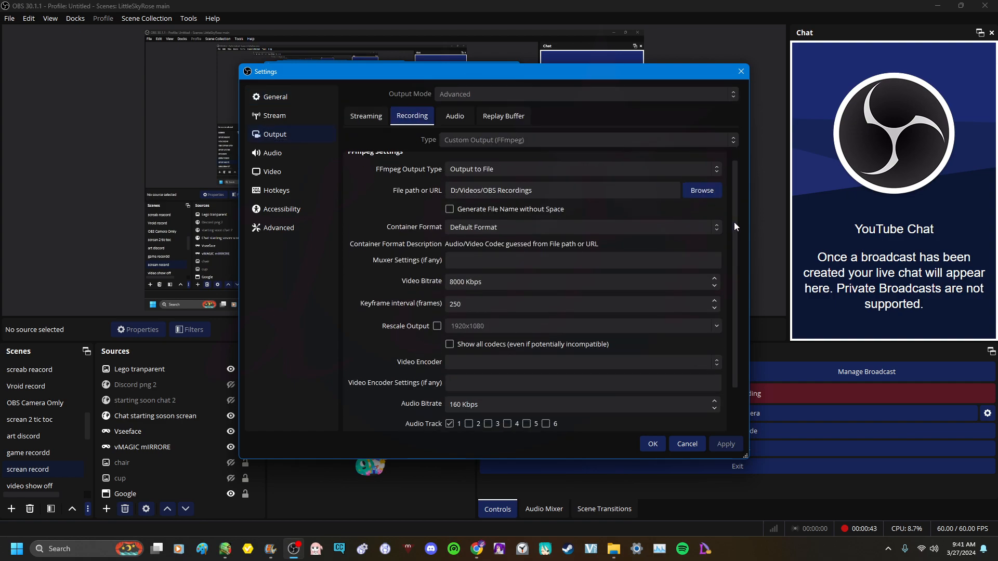
click(454, 277)
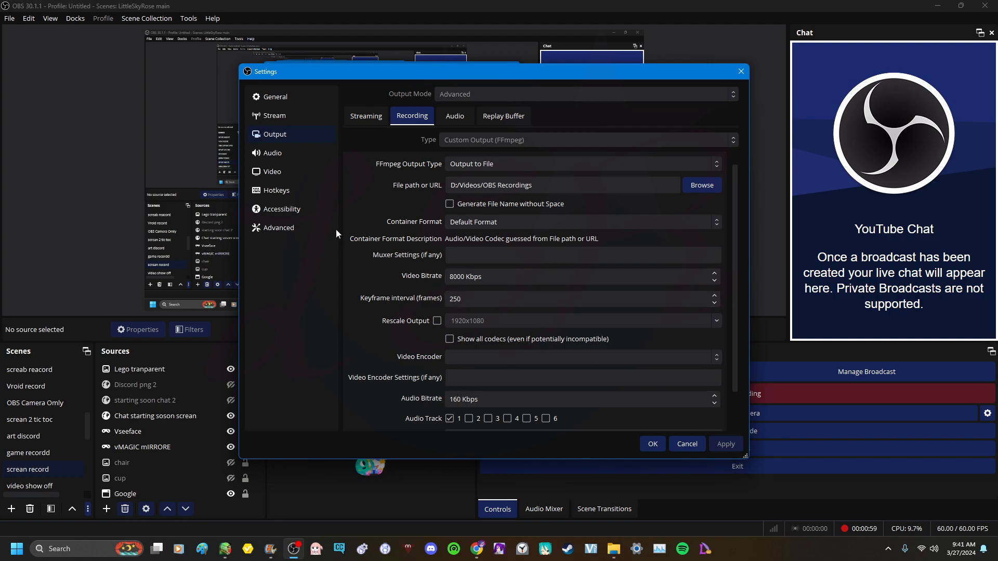
Review the Video settings (1920x1080, 60 FPS) and close Settings with OK
click(288, 174)
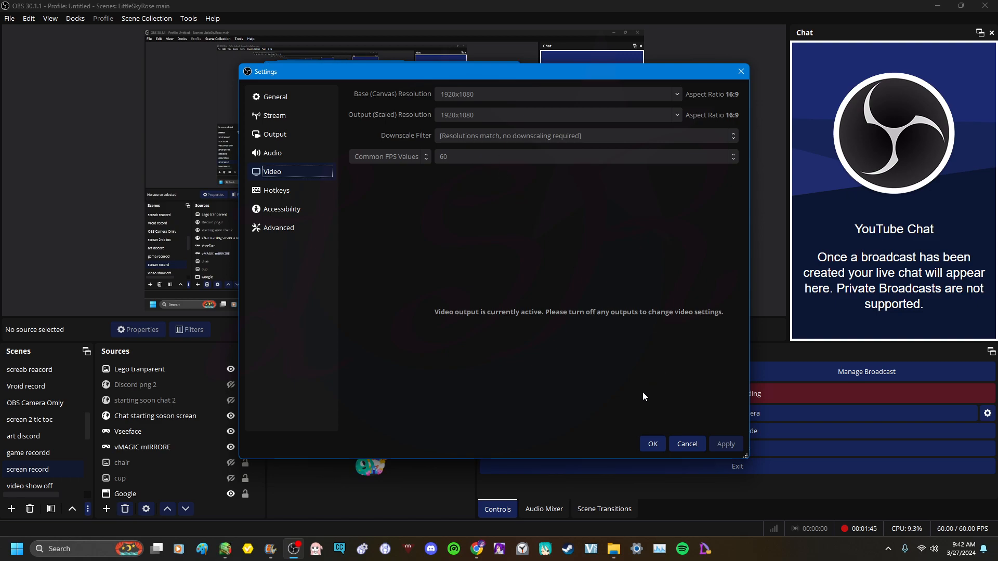
click(650, 447)
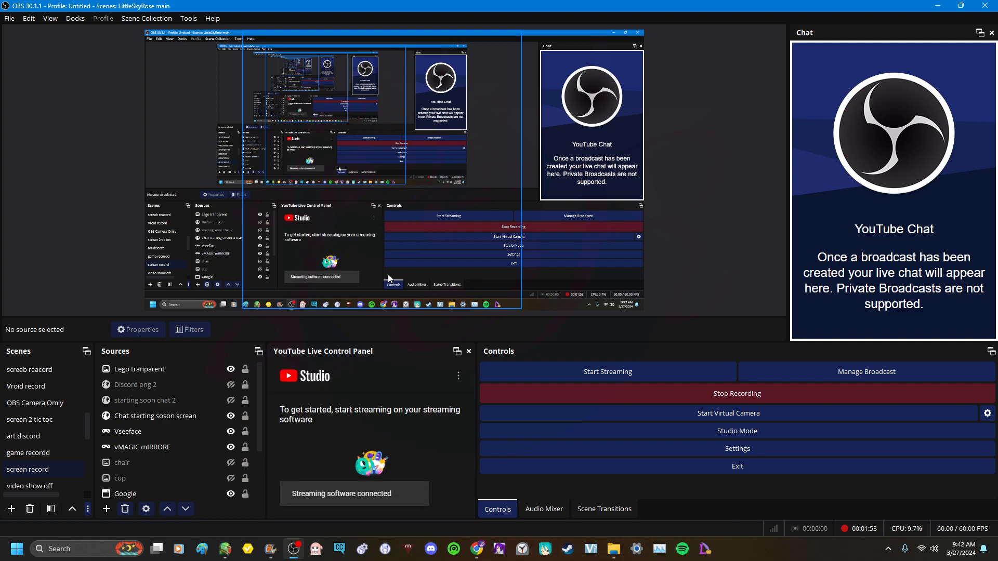
Switch to the My Movie project in Movie Maker and bring up the File menu's save choices
click(271, 548)
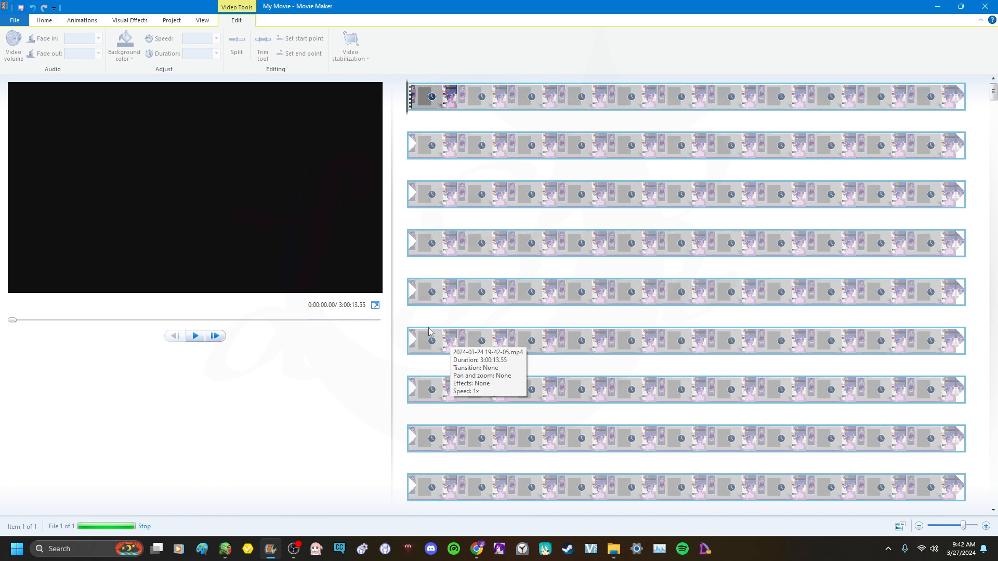
click(44, 20)
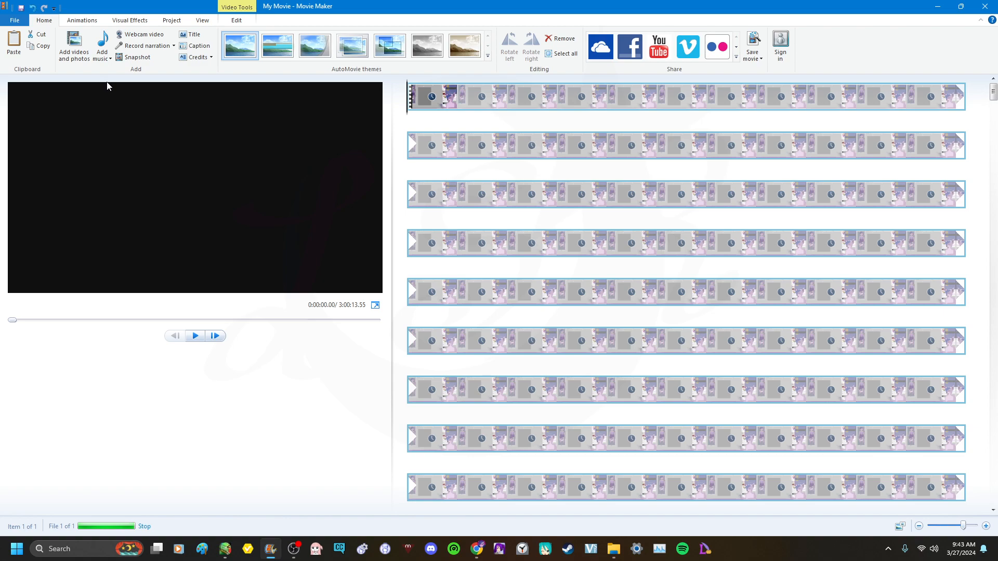
click(11, 22)
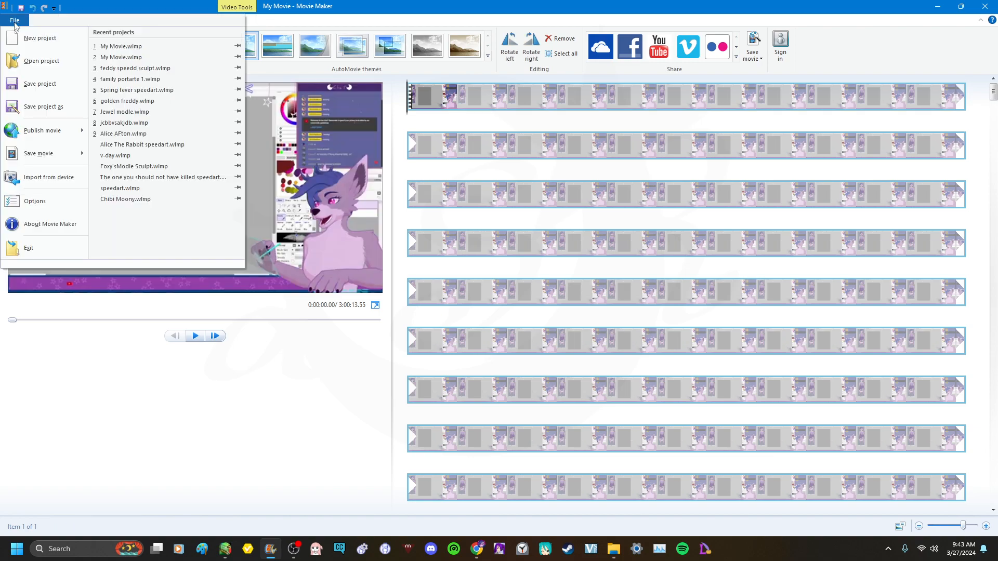
mouse_move(40, 154)
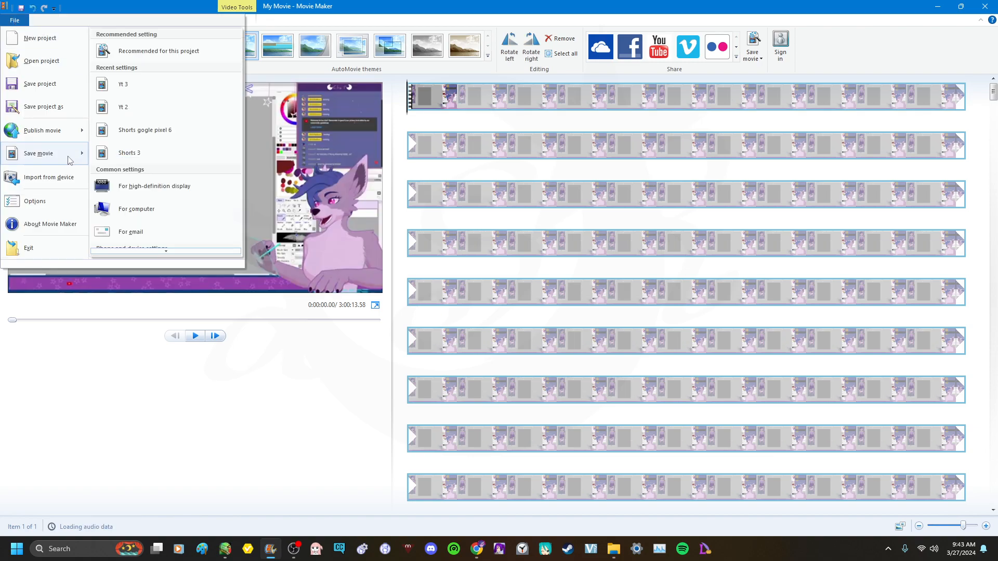
scroll(172, 196, down, 3)
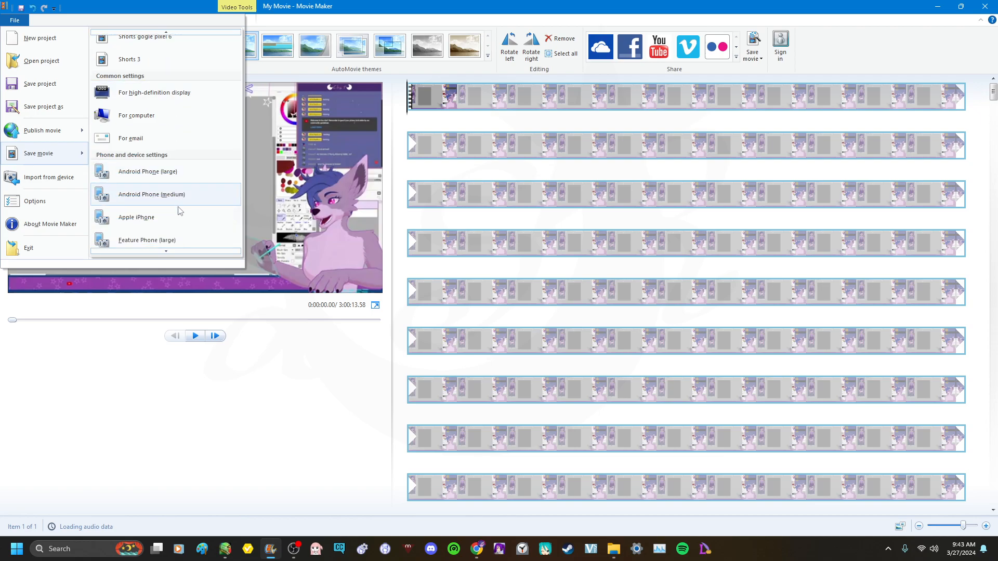
scroll(175, 203, down, 3)
scroll(178, 212, down, 3)
scroll(178, 212, down, 3)
scroll(179, 212, down, 3)
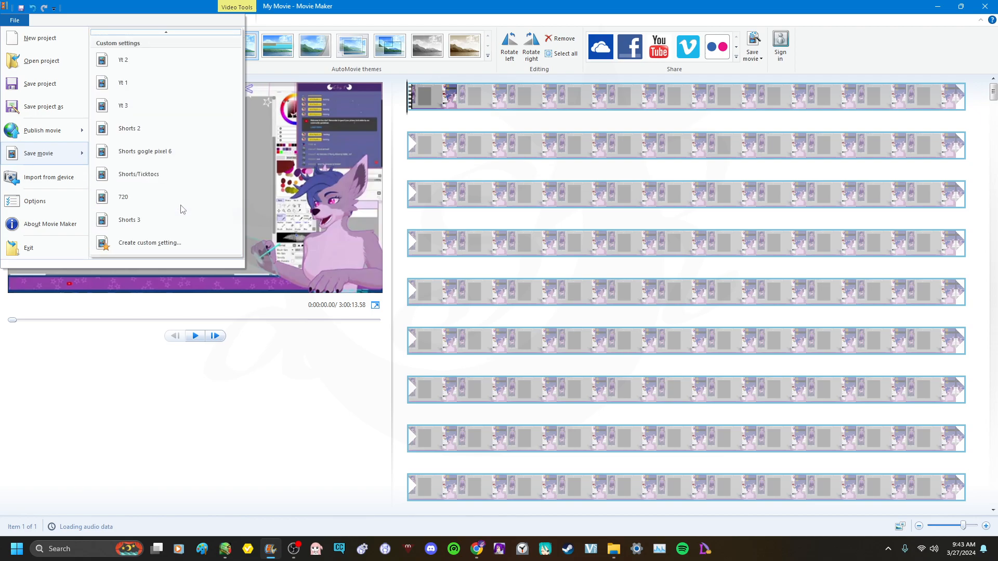
Create a custom setting named temp with 1920x1080 size, 8000 kbps and 60 fps
click(172, 245)
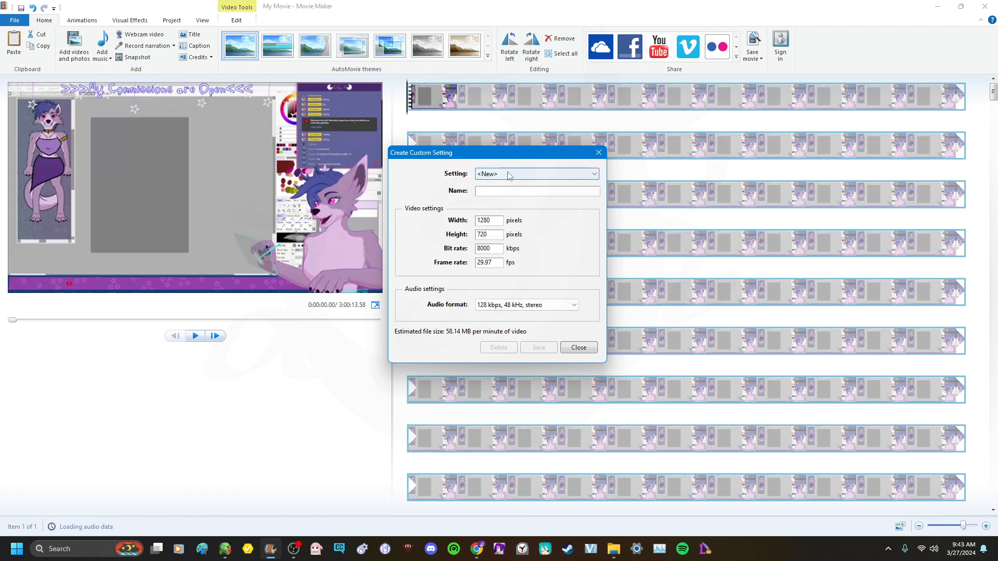
click(491, 193)
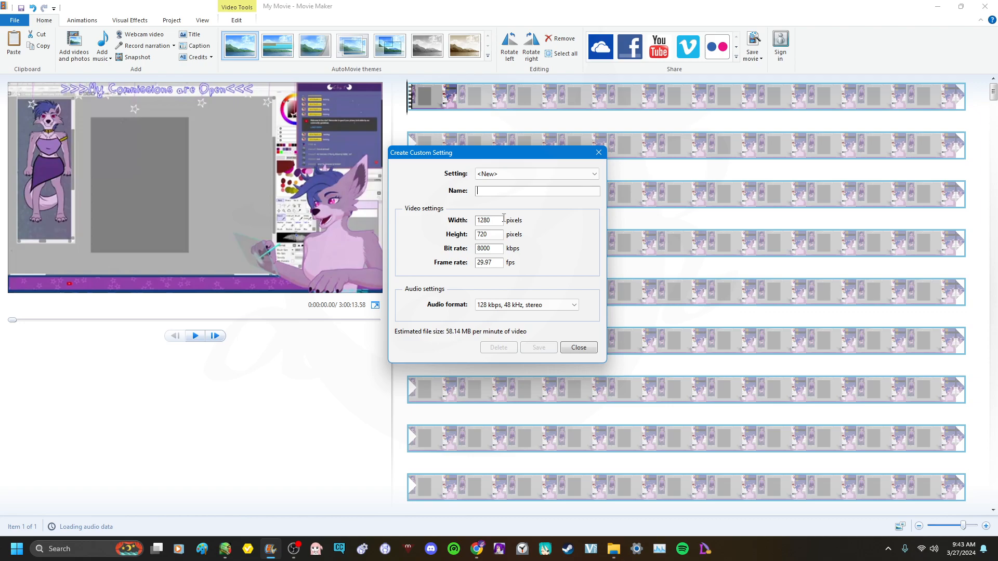
text(temp)
drag(497, 221, 476, 221)
text(18)
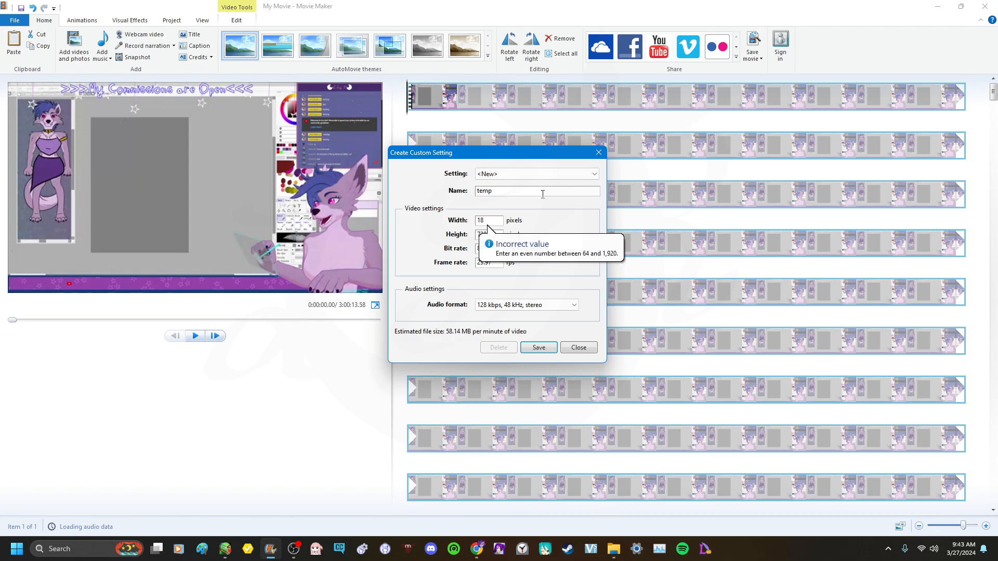
key(BackSpace)
key(BackSpace)
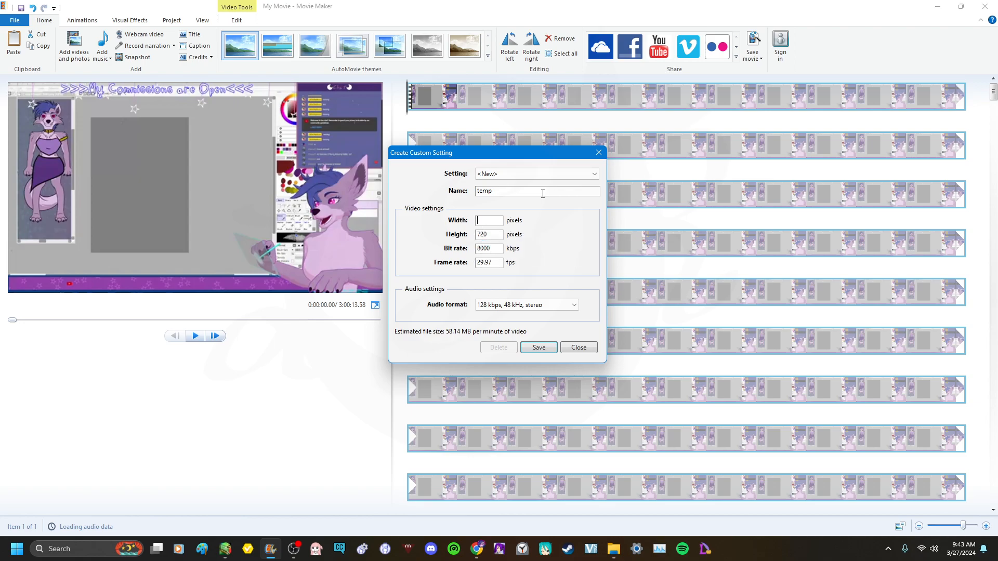
text(1920)
double_click(485, 234)
text(1080)
click(494, 248)
key(Tab)
text(60)
Save the custom setting to a file named temp and close the dialog
click(538, 347)
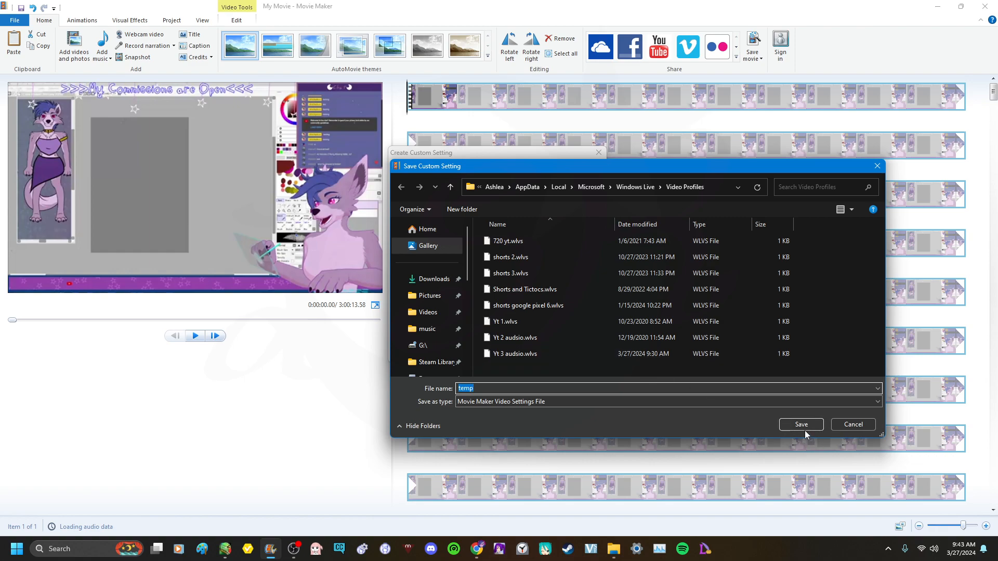
click(852, 424)
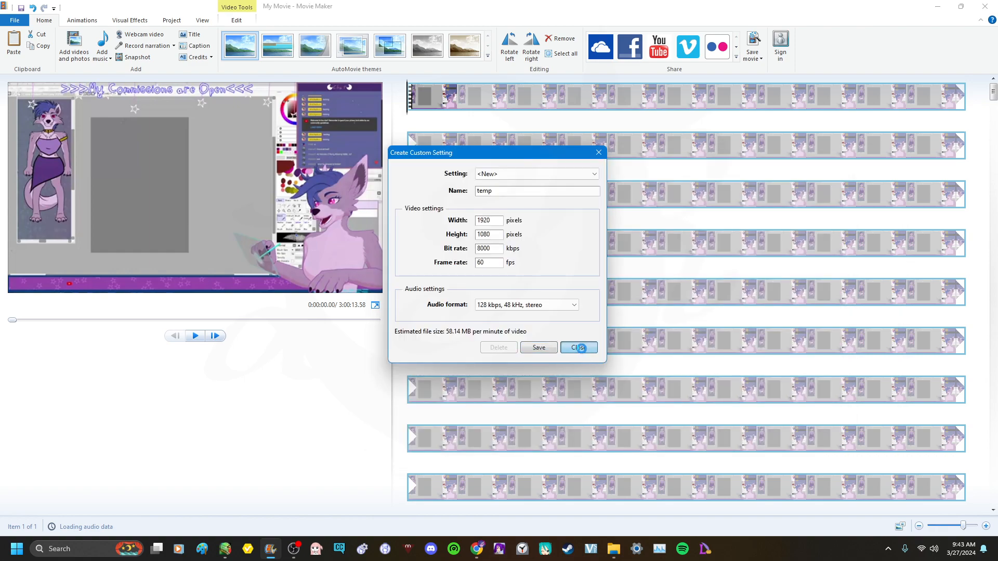
click(580, 348)
click(524, 273)
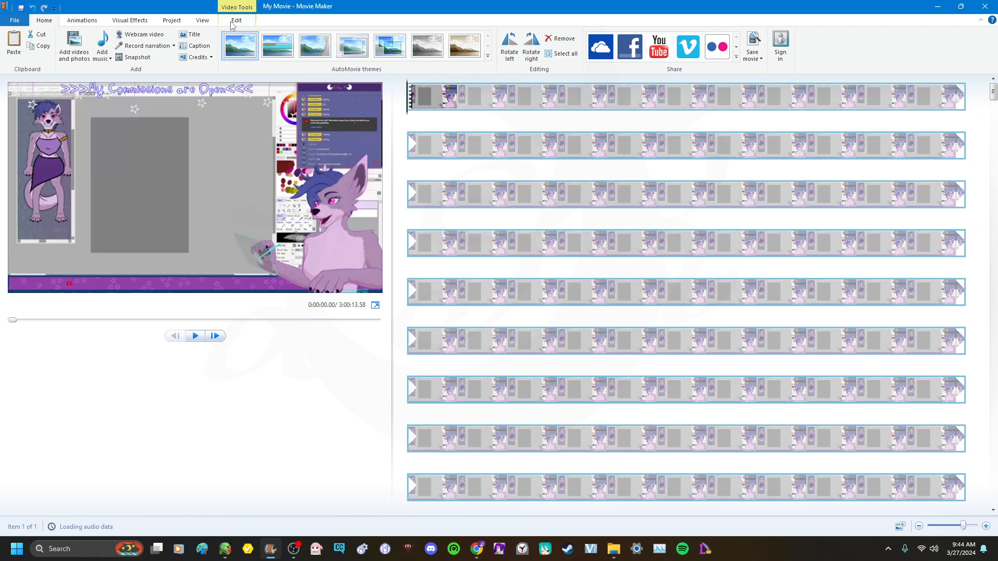
Set the clip's playback speed to 32x in the Video Tools Edit options
click(233, 21)
click(216, 39)
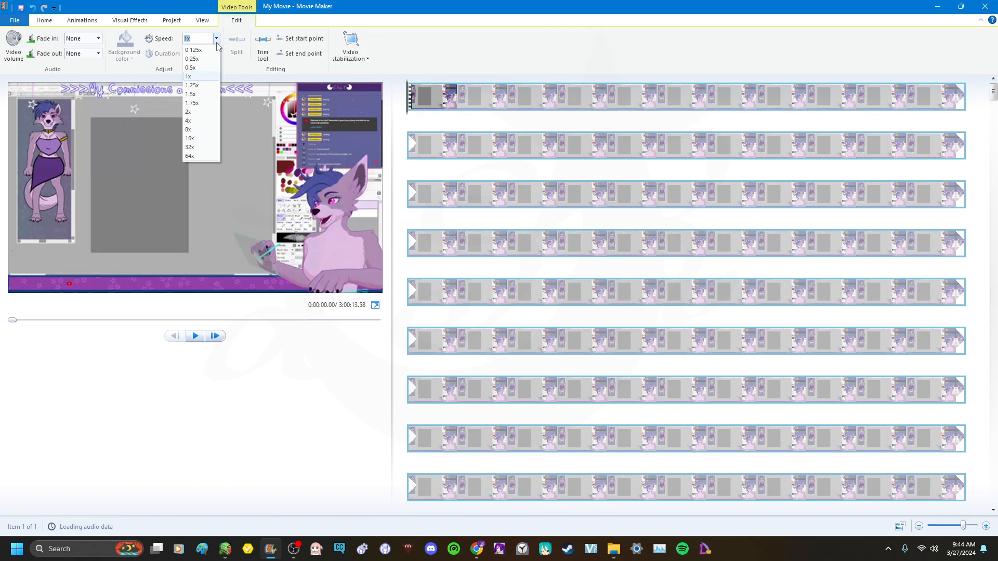
click(217, 39)
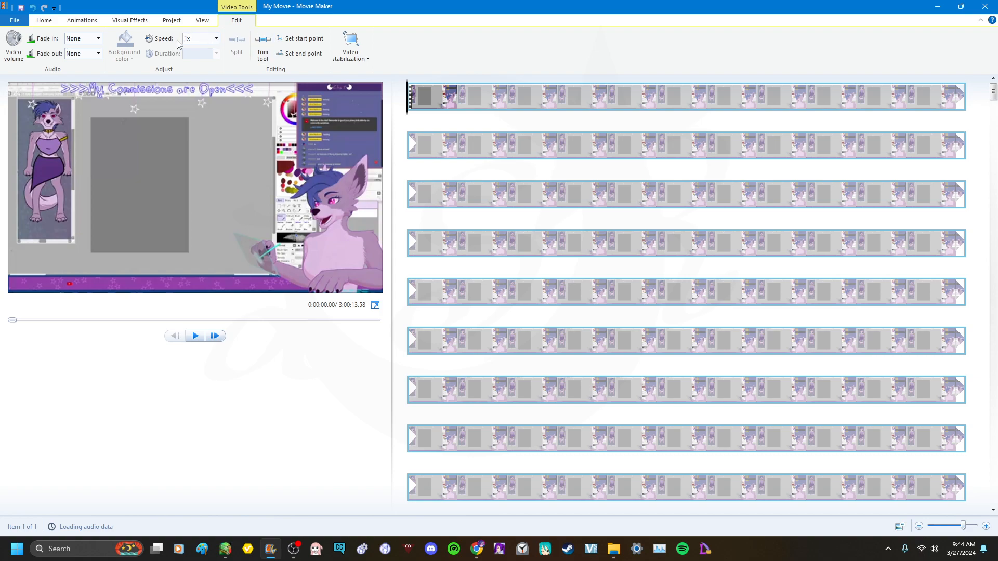
click(217, 39)
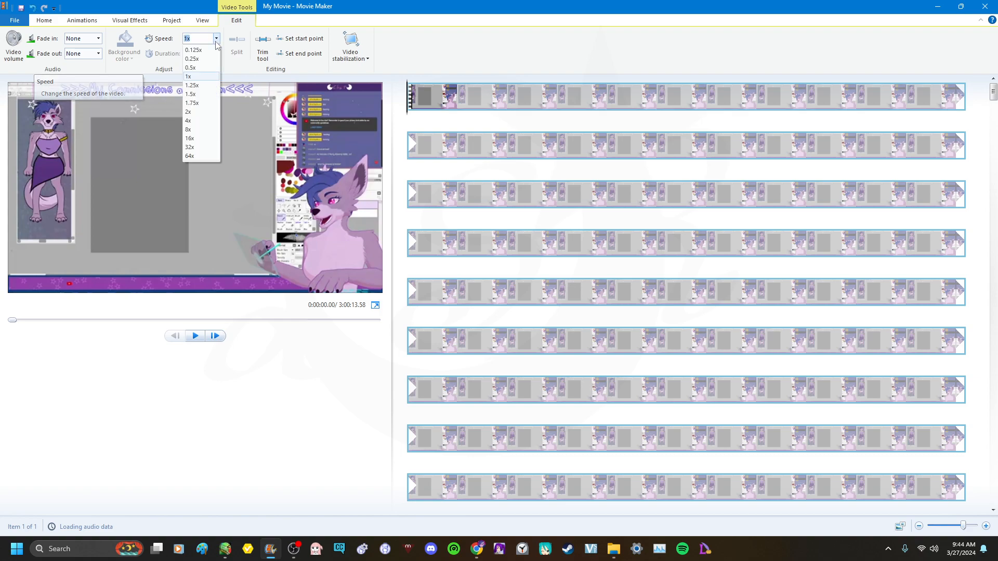
click(197, 149)
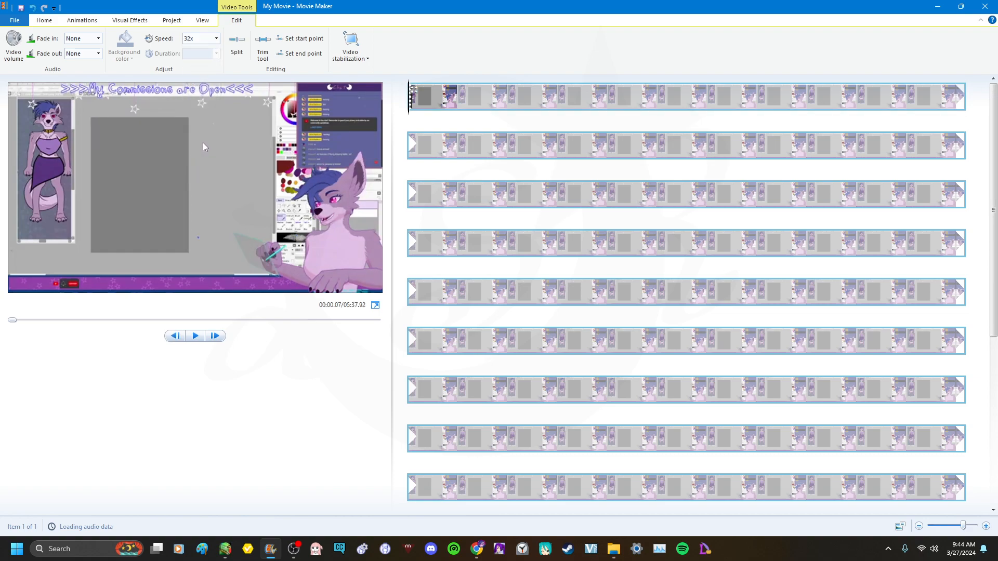
Preview the sped-up clip briefly and rewind the playhead to the start
key(space)
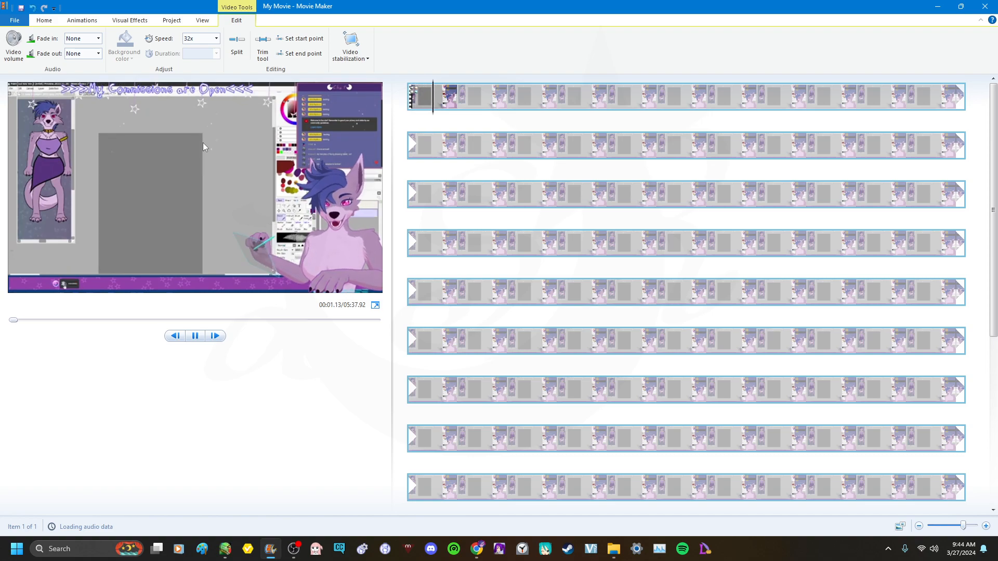
key(space)
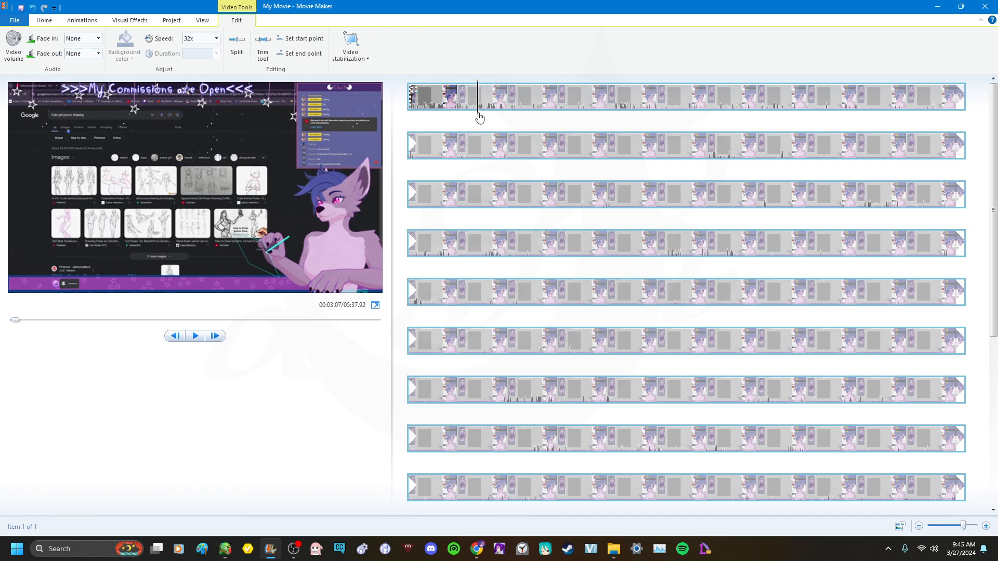
drag(478, 102, 404, 117)
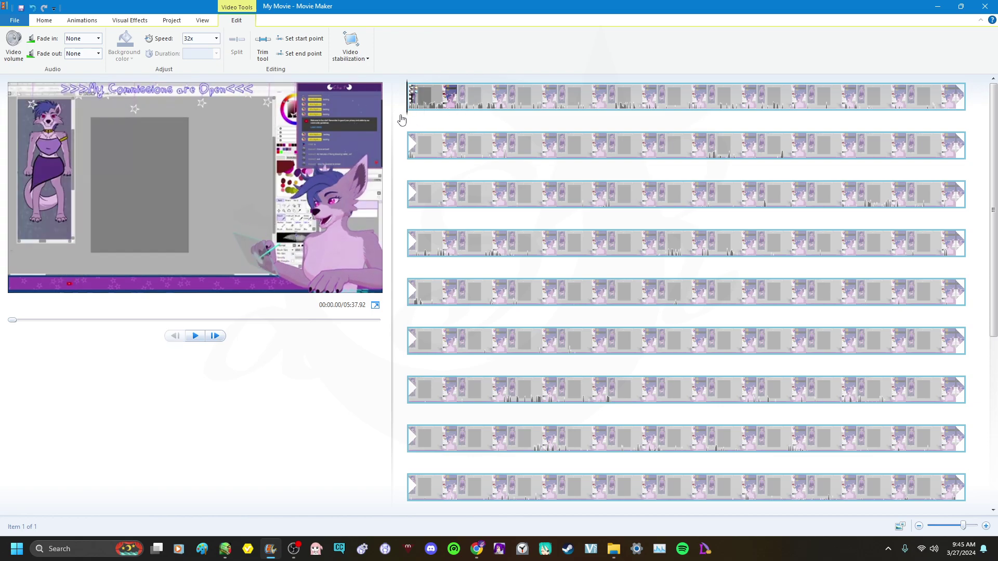
Add 6 Shots - NEFFEX from D:\Downloads\No Copyroght music as the project's music
click(44, 20)
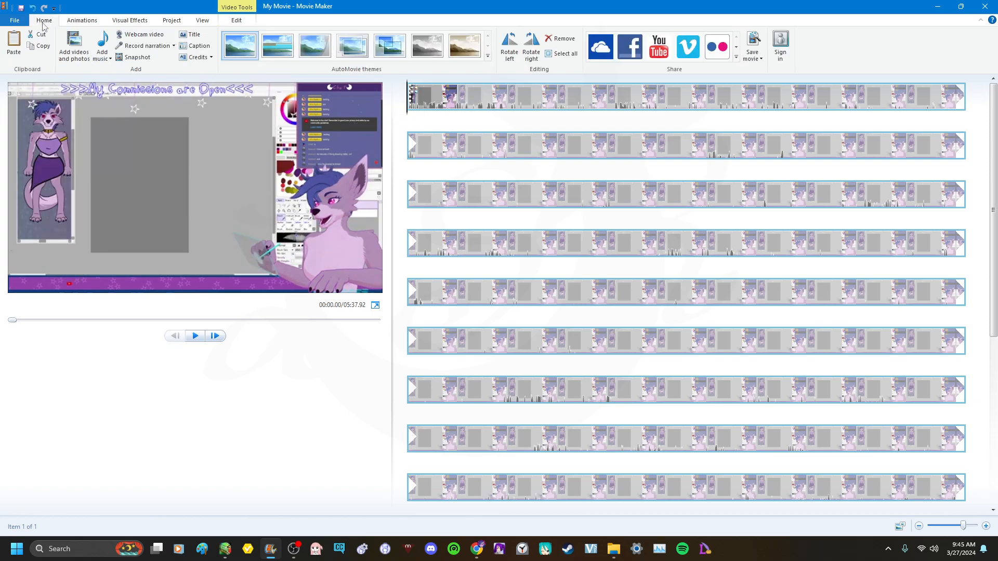
click(102, 43)
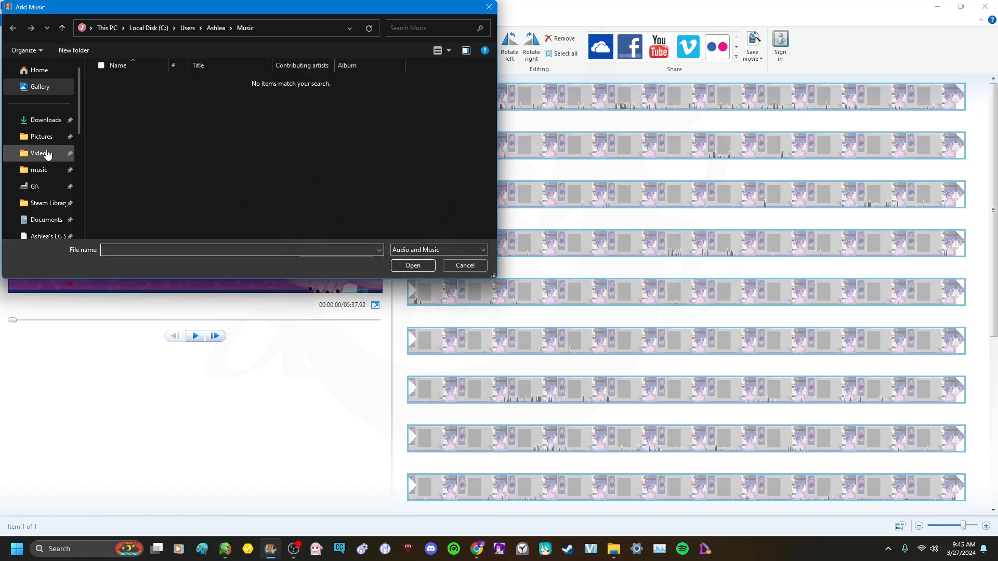
scroll(46, 156, down, 3)
scroll(47, 148, up, 3)
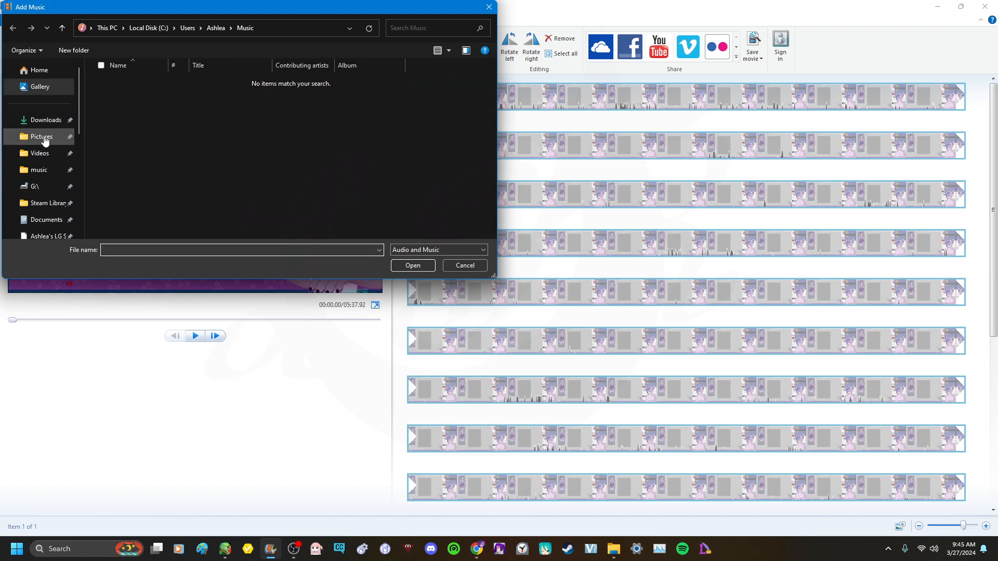
scroll(22, 128, down, 5)
scroll(32, 164, up, 2)
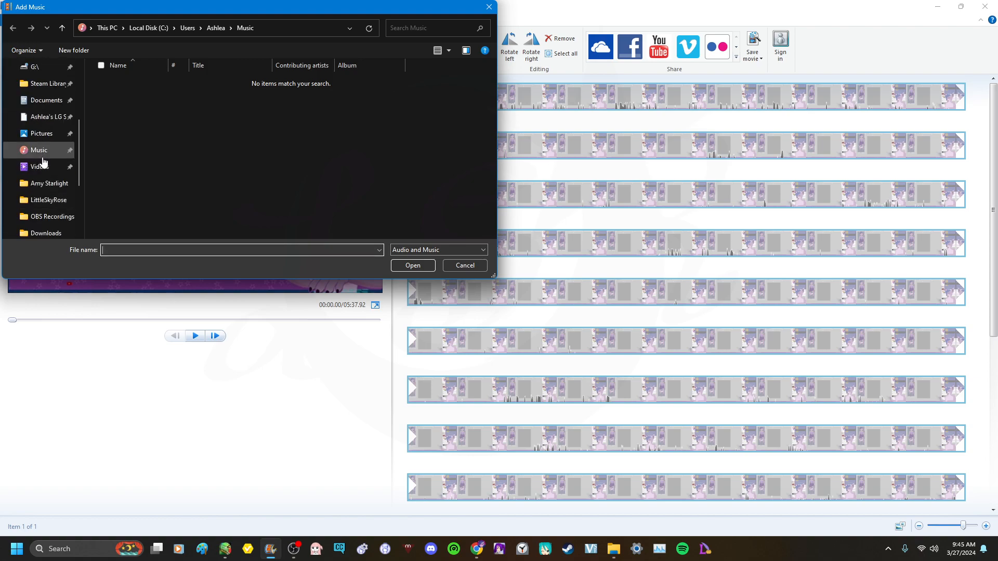
scroll(39, 187, down, 3)
click(49, 184)
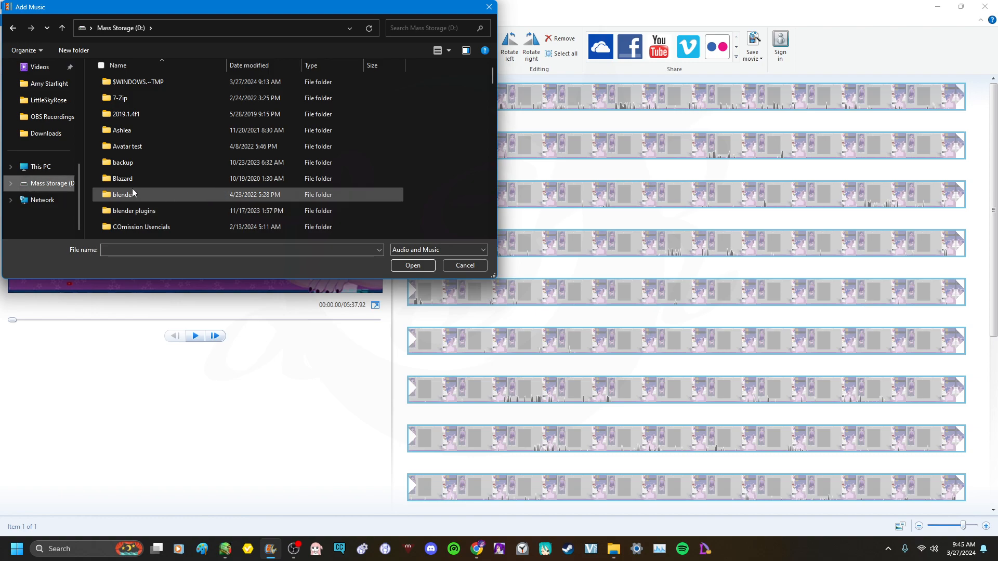
scroll(138, 173, down, 3)
scroll(145, 182, down, 3)
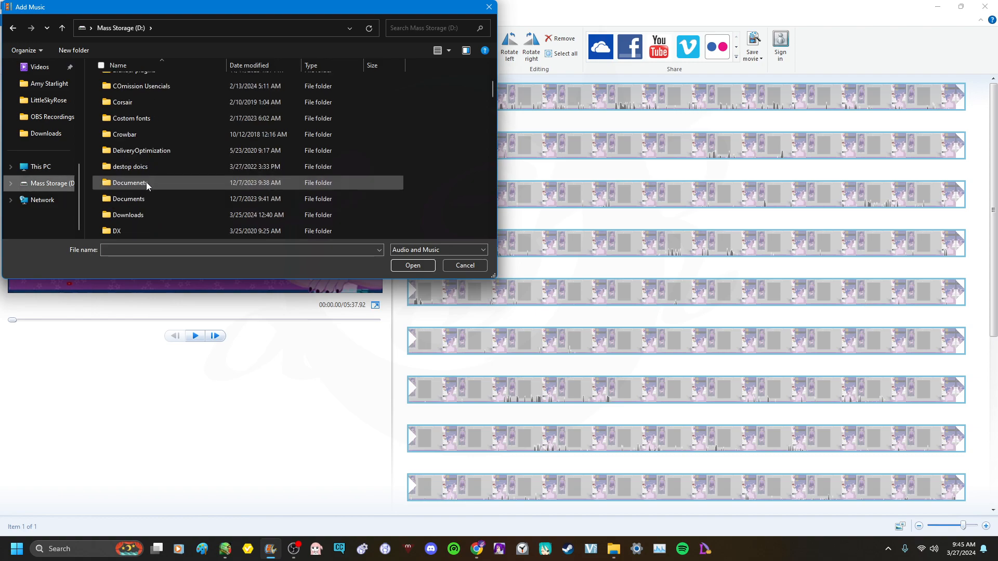
scroll(149, 191, down, 2)
double_click(146, 169)
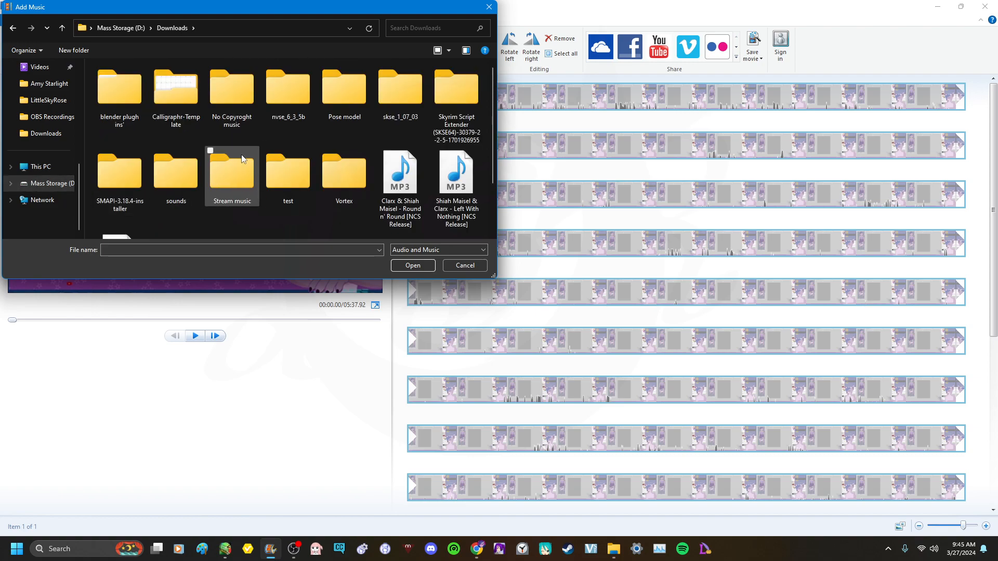
double_click(232, 116)
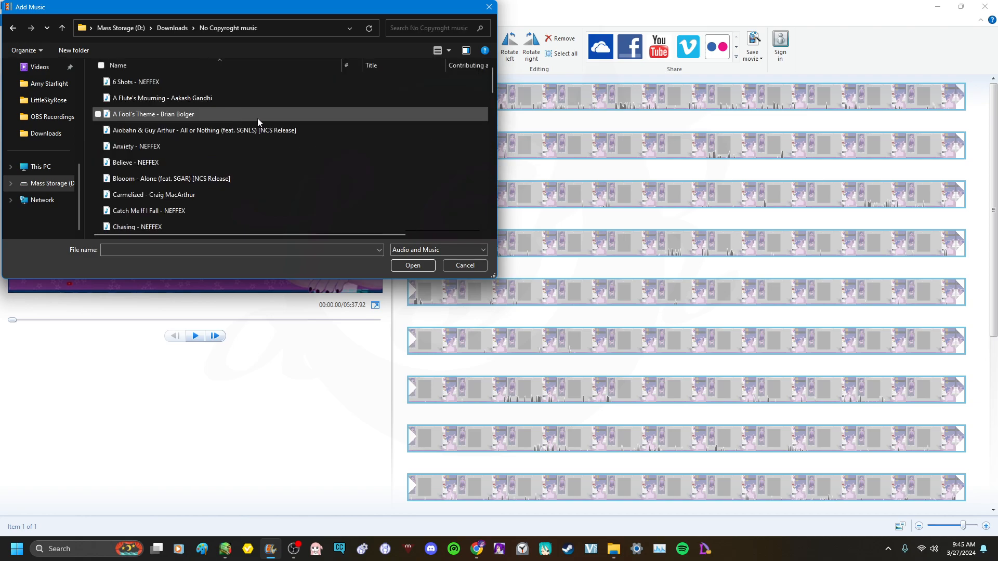
click(235, 85)
click(413, 265)
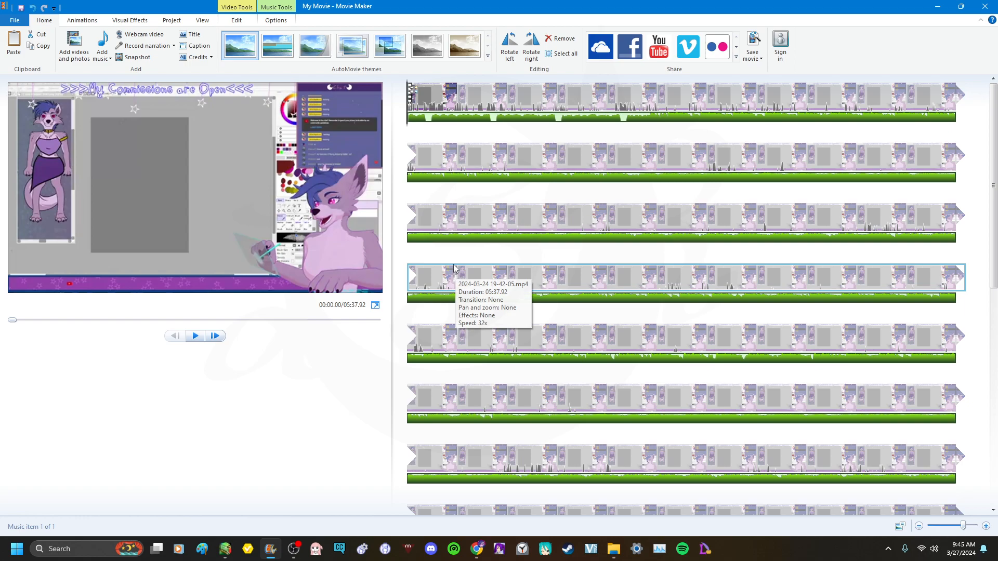
Play the video with its new music briefly, deselect the clip and bring up the File menu
key(space)
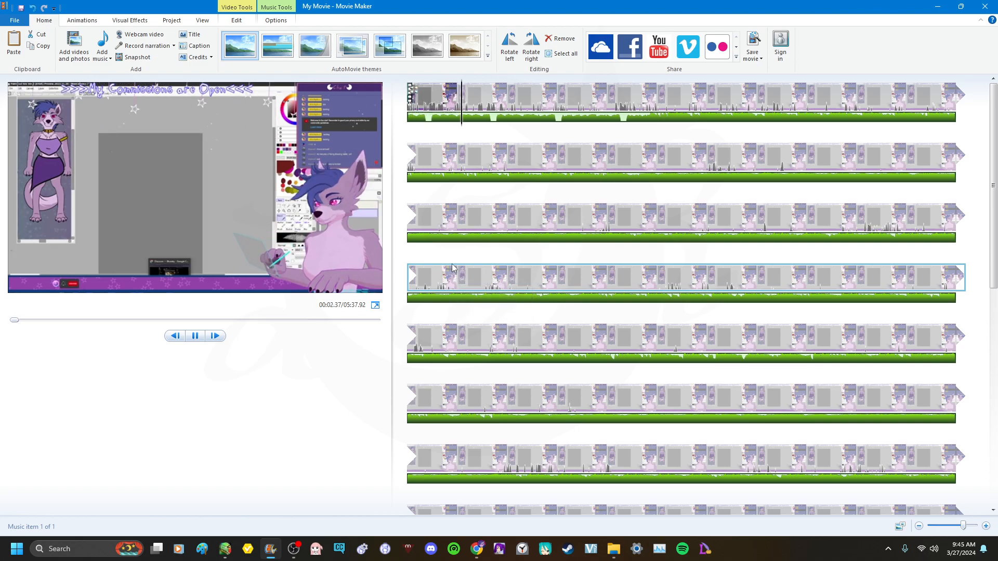
key(space)
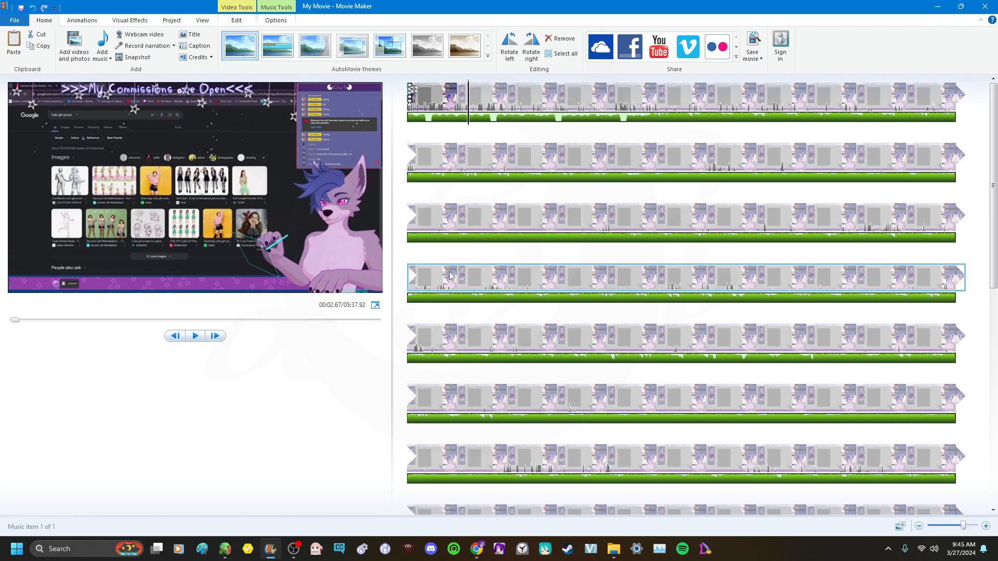
click(555, 243)
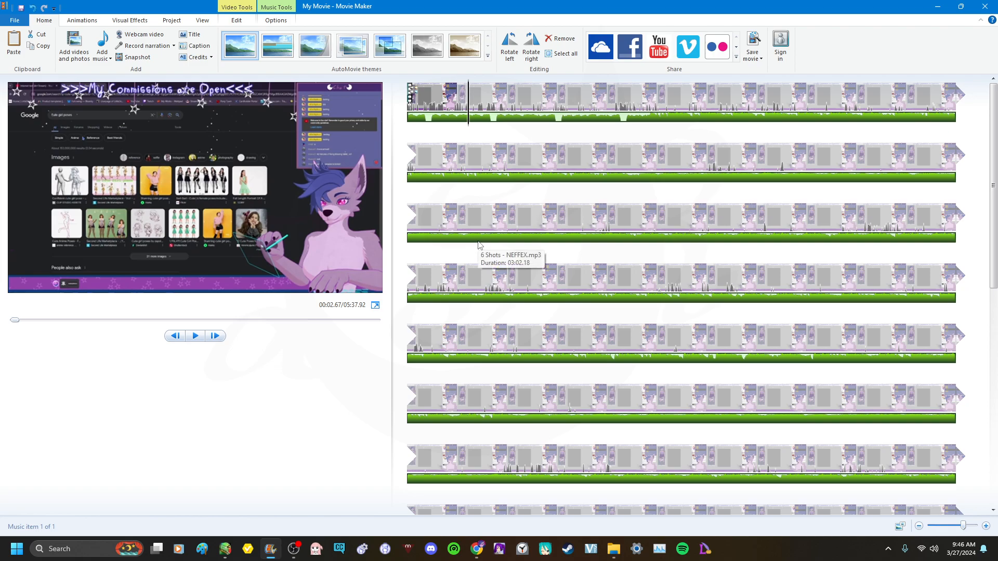
click(14, 19)
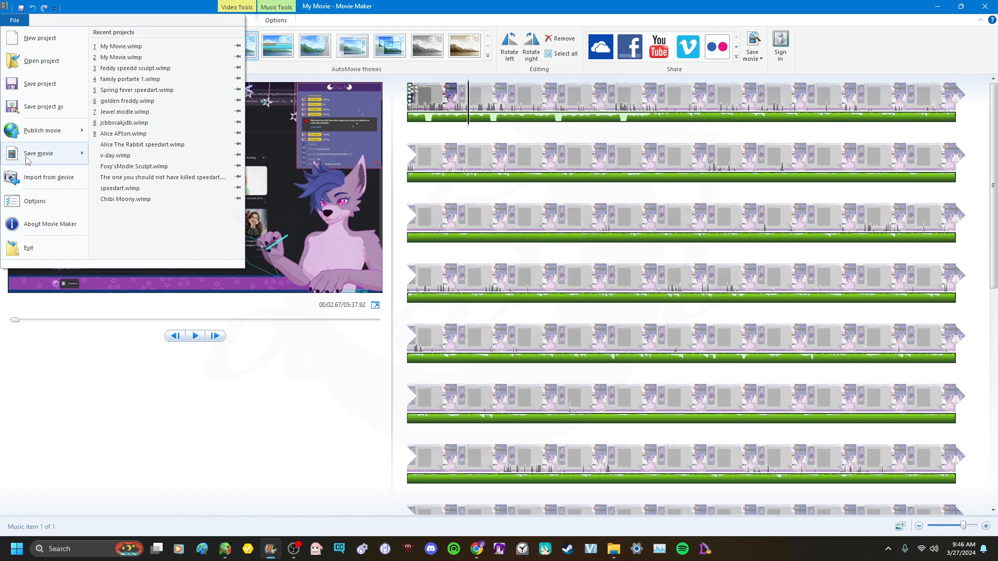
mouse_move(38, 153)
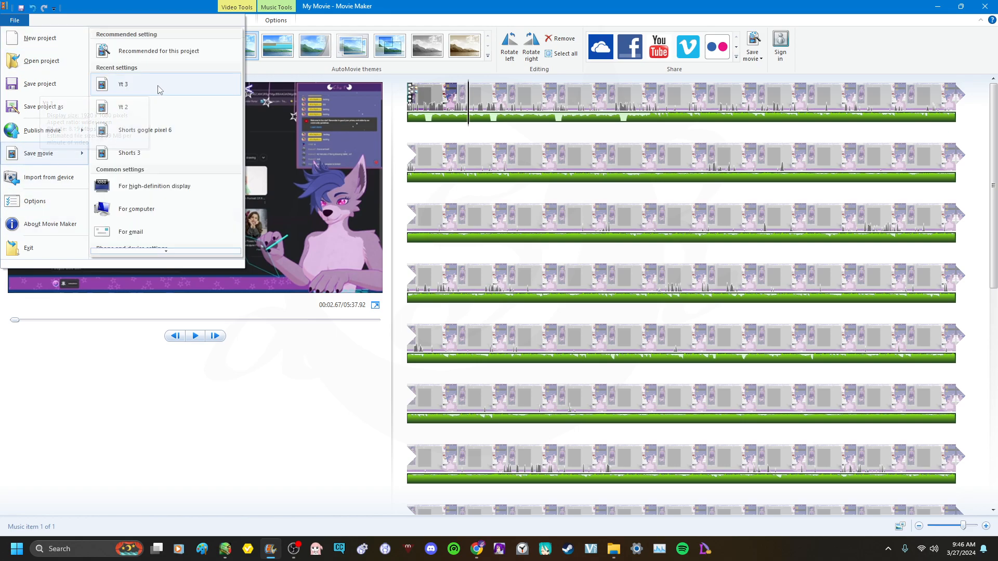
Save the movie with the Yt 3 settings into D:\Videos\LittleSkyRose, starting the render
click(155, 92)
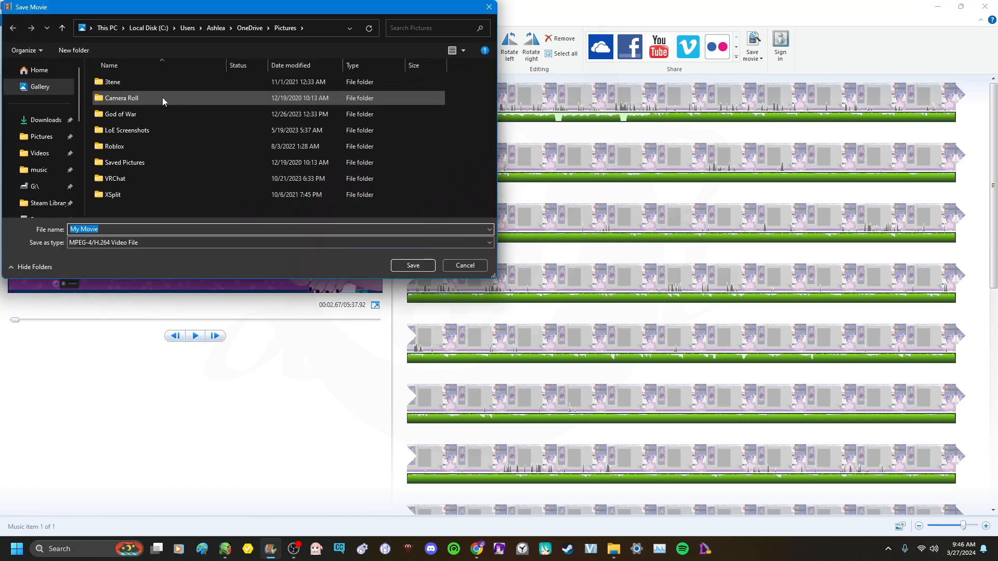
click(47, 167)
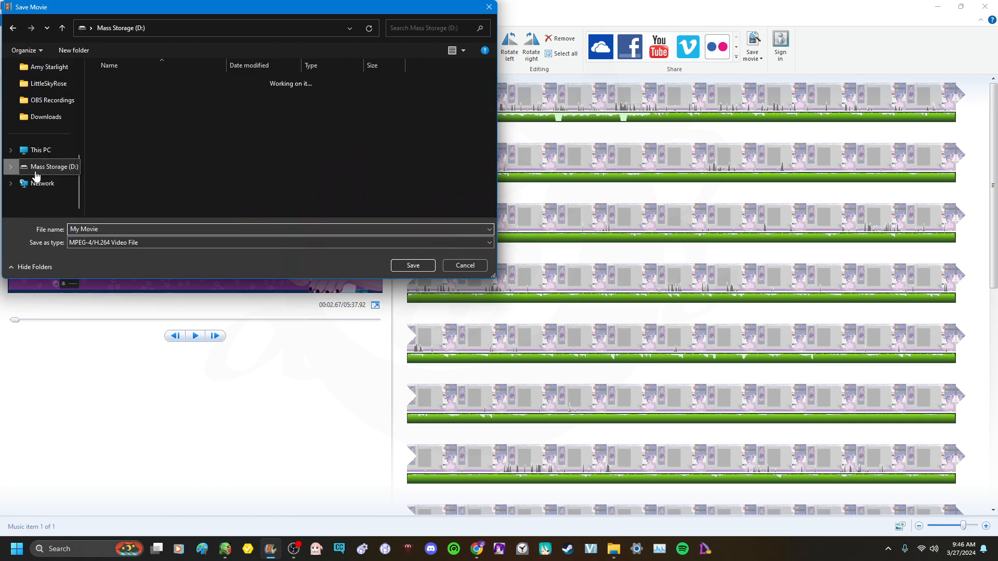
scroll(150, 179, down, 3)
scroll(151, 179, down, 5)
scroll(150, 178, down, 3)
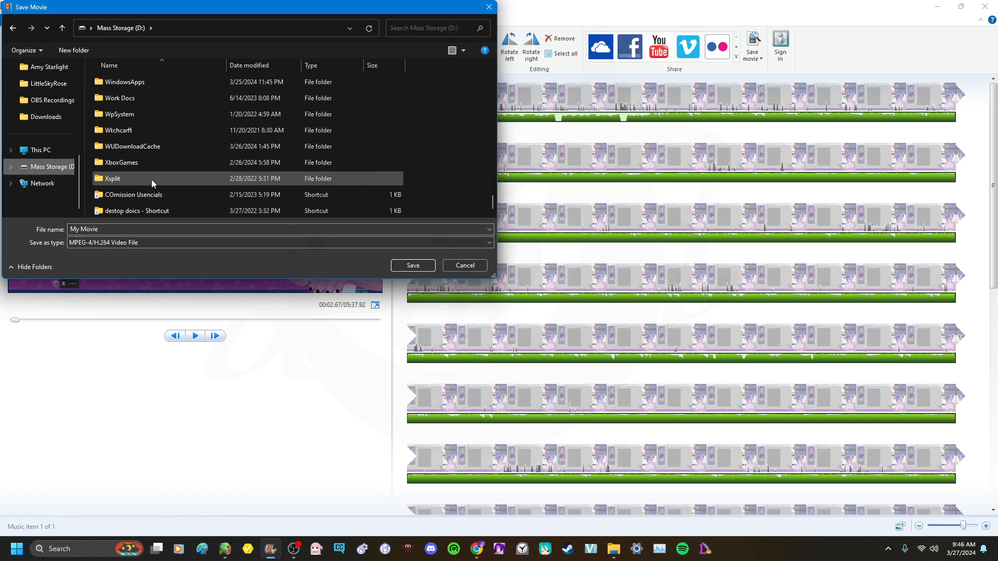
scroll(149, 178, up, 2)
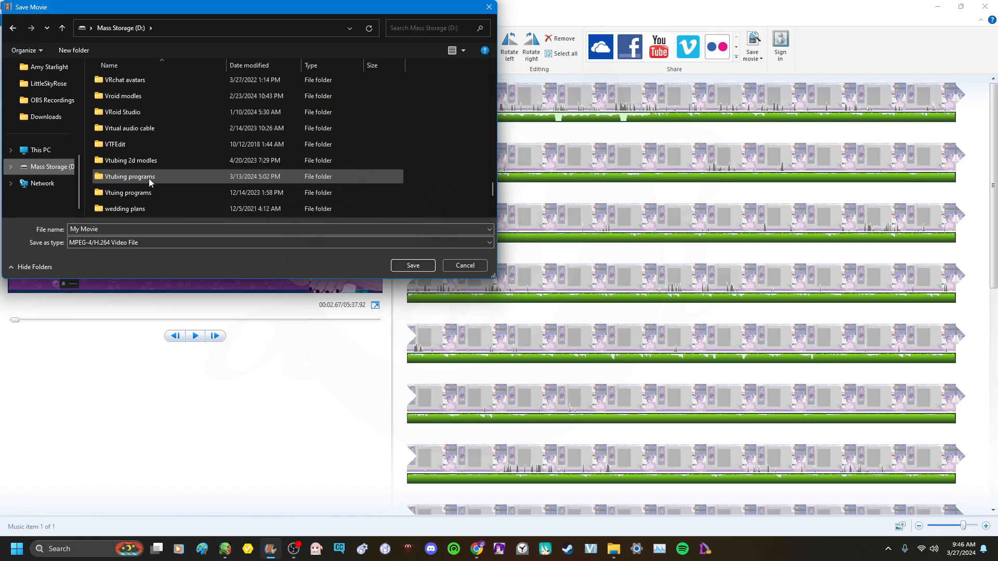
scroll(149, 179, up, 2)
double_click(117, 82)
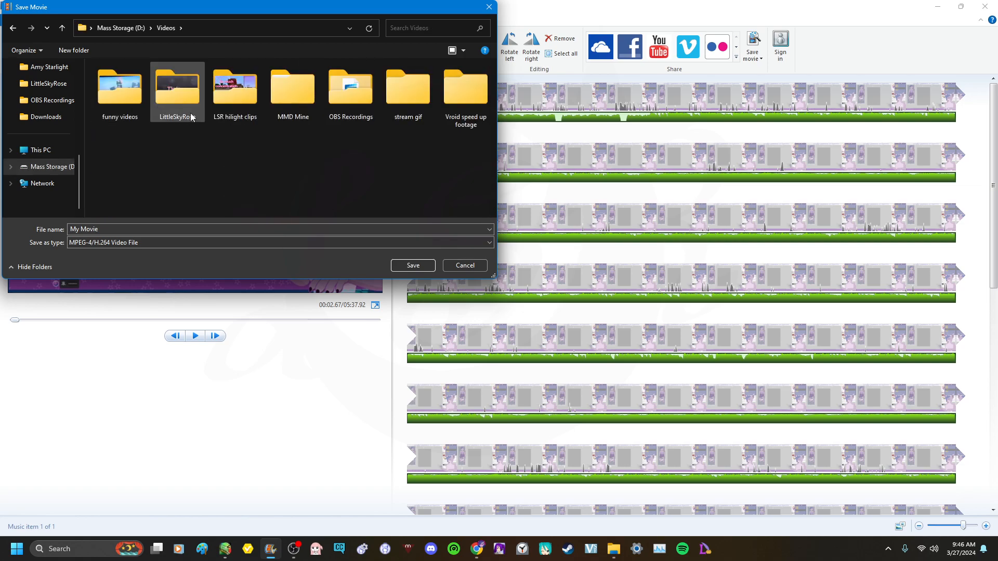
double_click(179, 103)
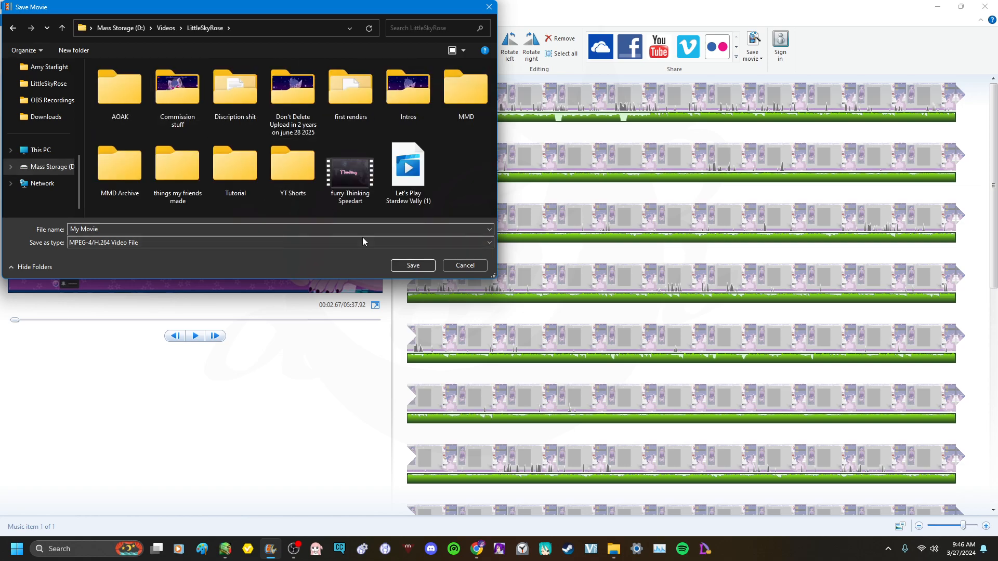
click(124, 230)
text(basdckjfaskjbkfa)
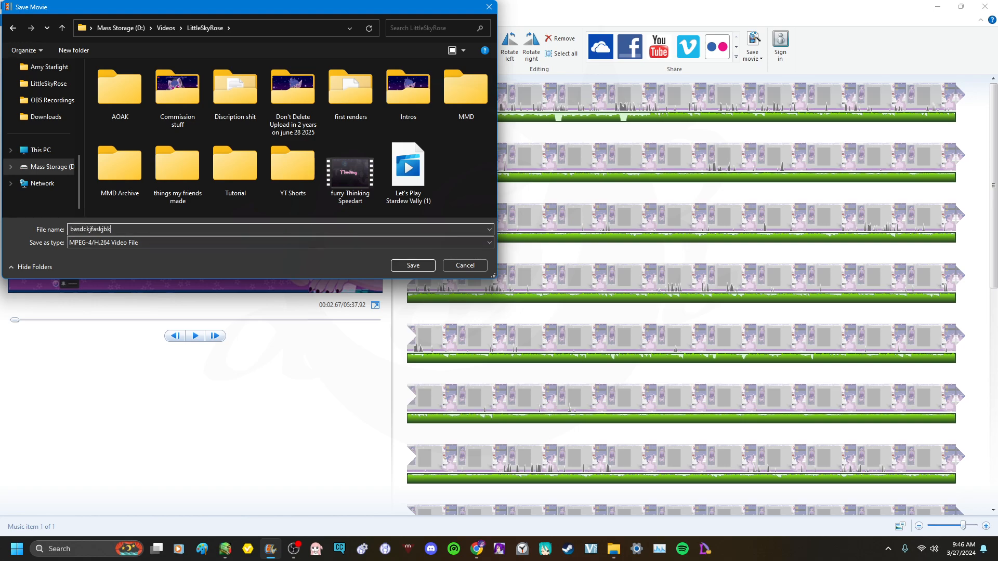
click(413, 266)
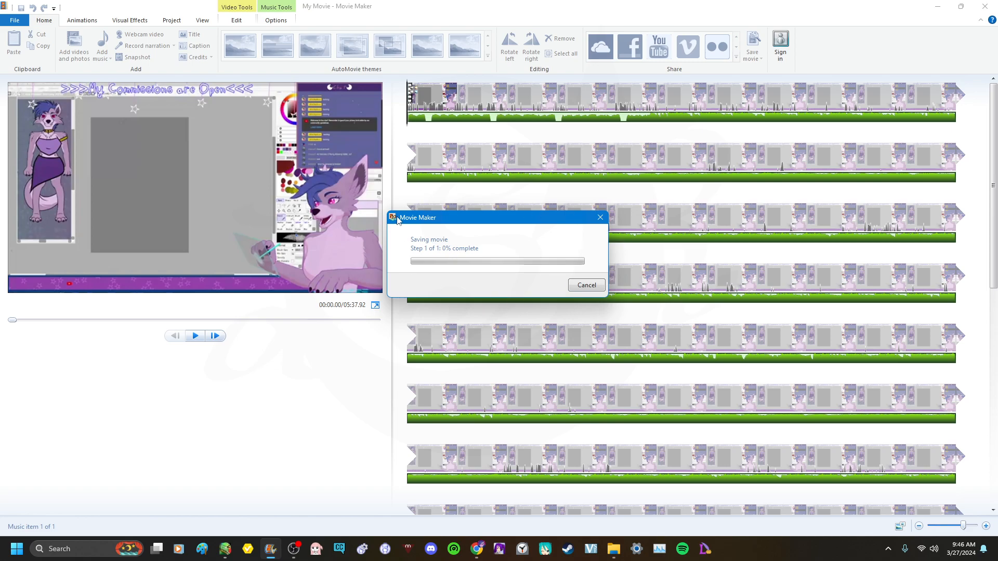